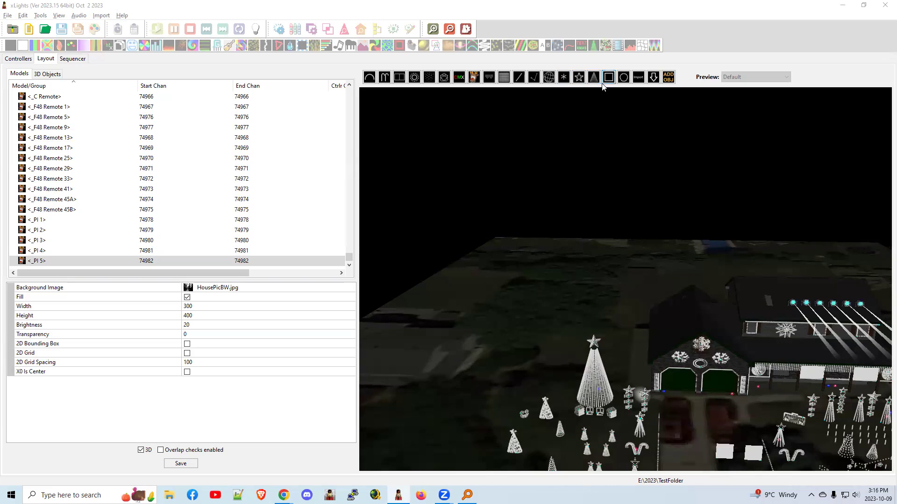
Search the vendor catalogue for 'moaw' and insert the Gilbert Engineering MOAW ring as GE MOAW 1
click(639, 79)
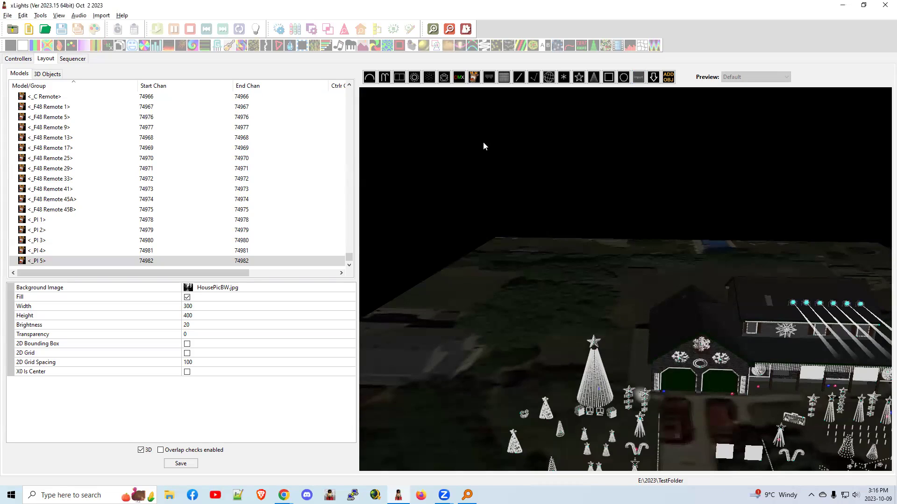
click(500, 174)
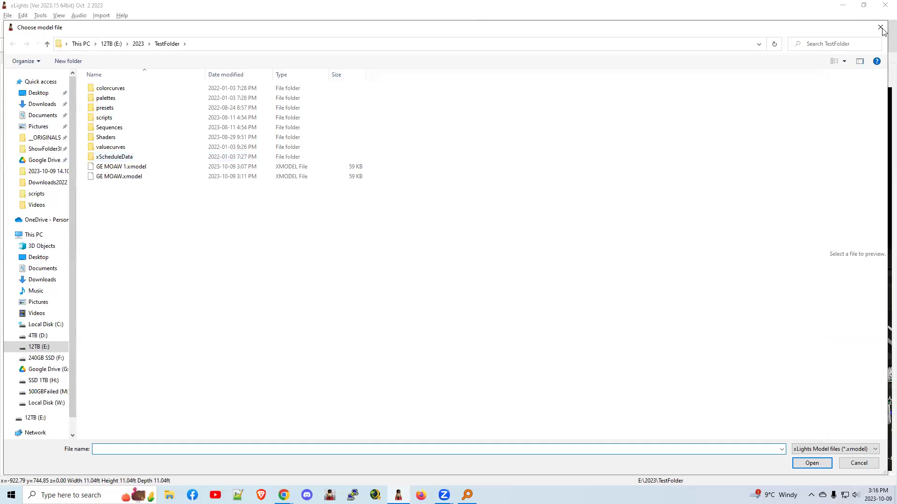
click(881, 27)
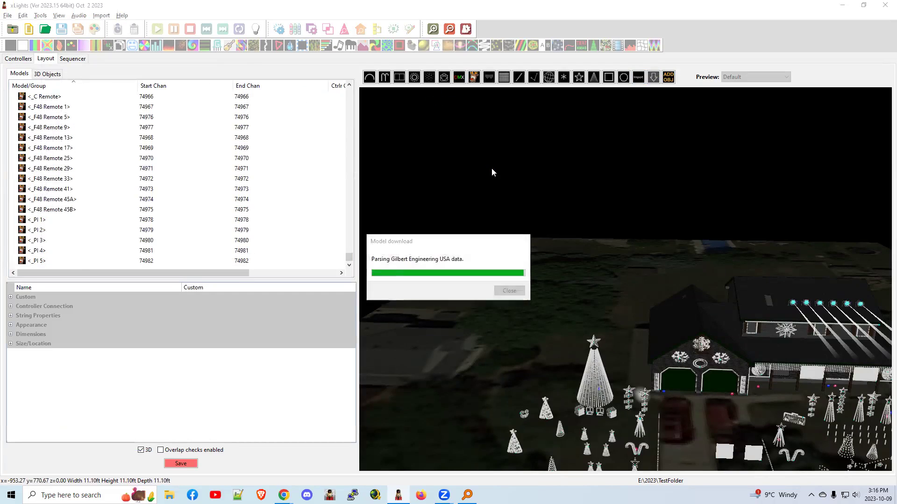
click(112, 304)
text(moaw)
key(Return)
click(309, 304)
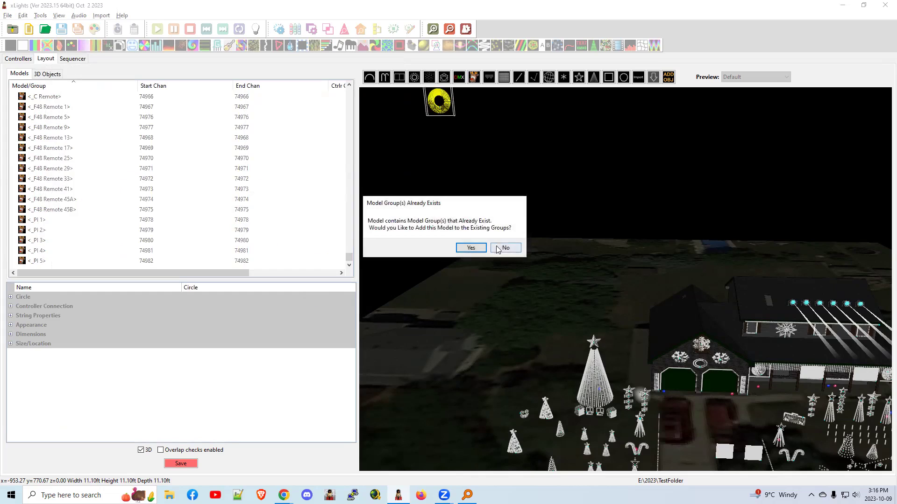
click(470, 248)
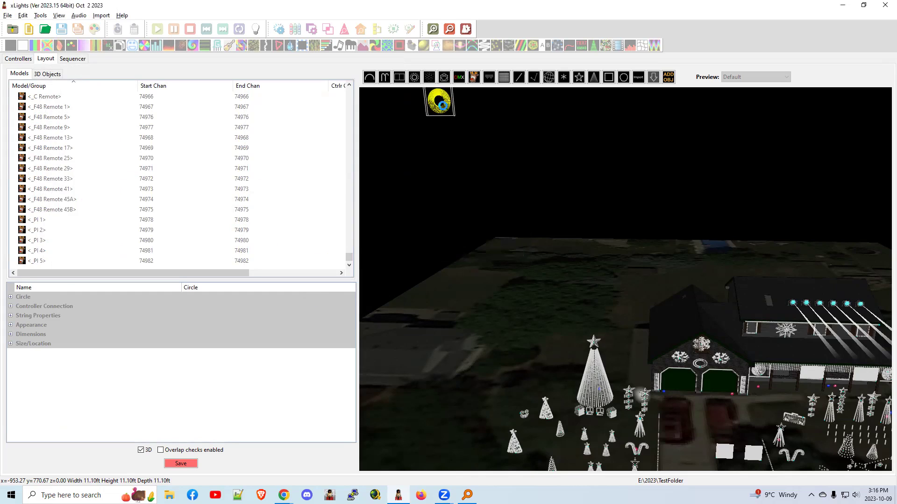
click(451, 125)
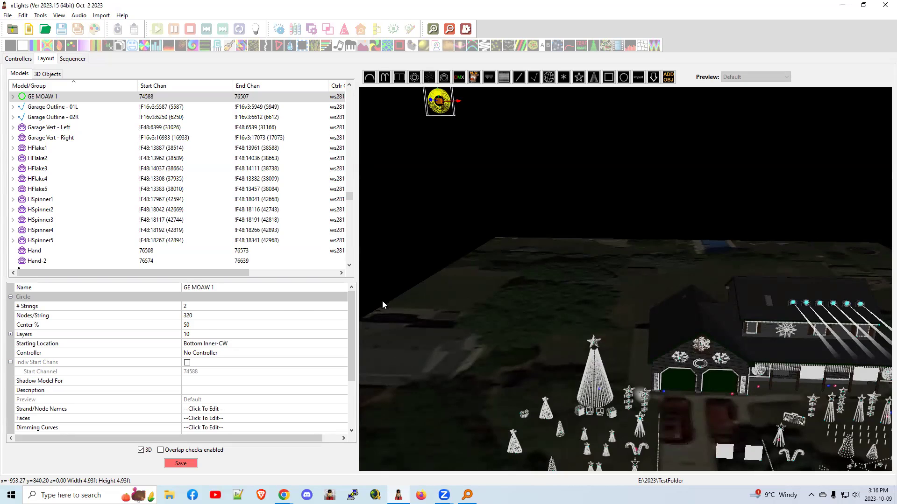
click(191, 305)
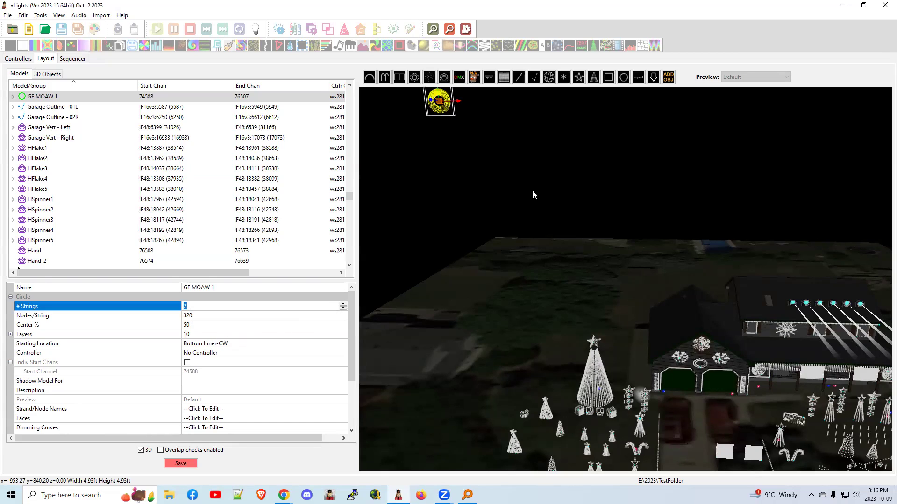
drag(518, 171, 525, 183)
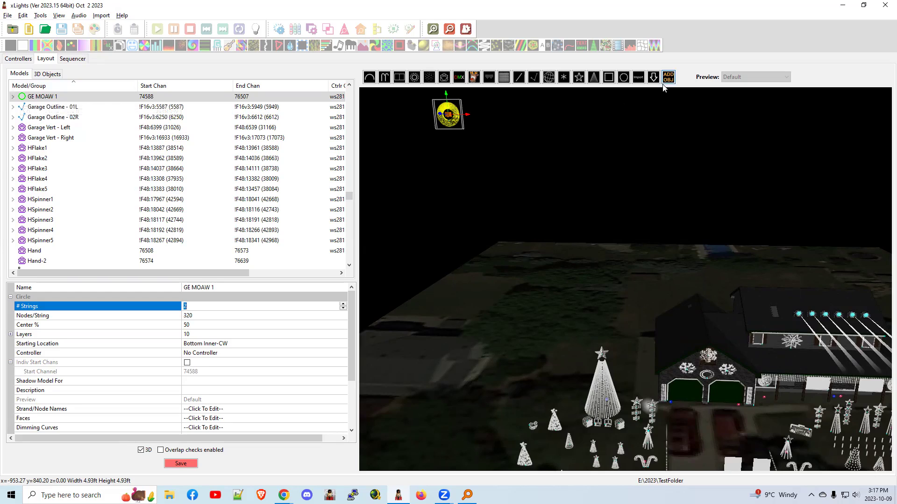
Export the MOAW ring as a custom model, overwriting GE MOAW 1.xmodel
click(564, 77)
right_click(453, 123)
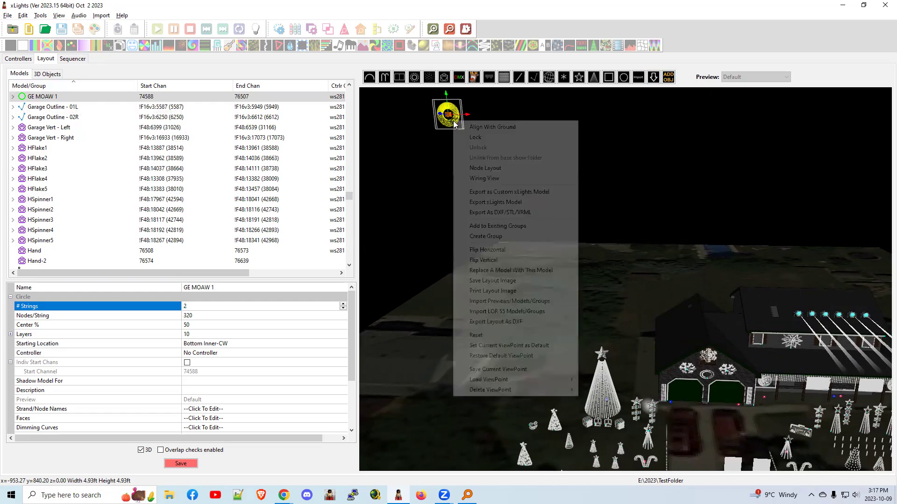
click(494, 191)
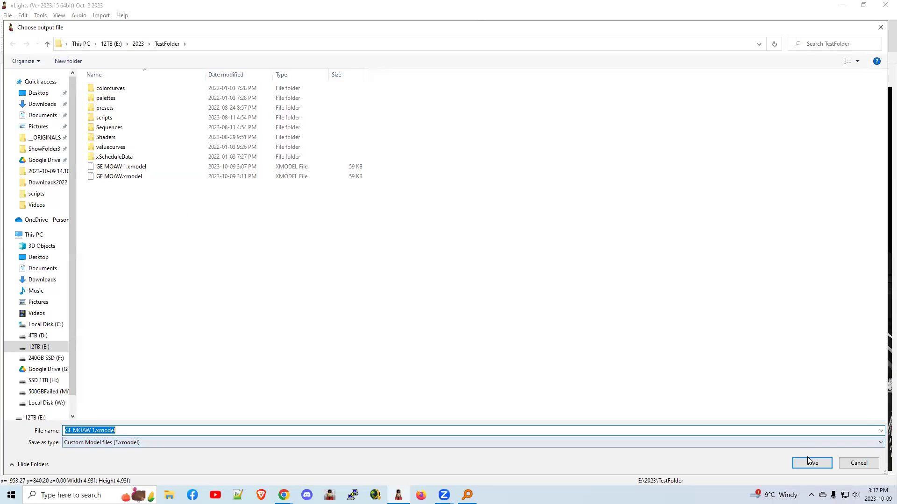
click(811, 463)
click(471, 249)
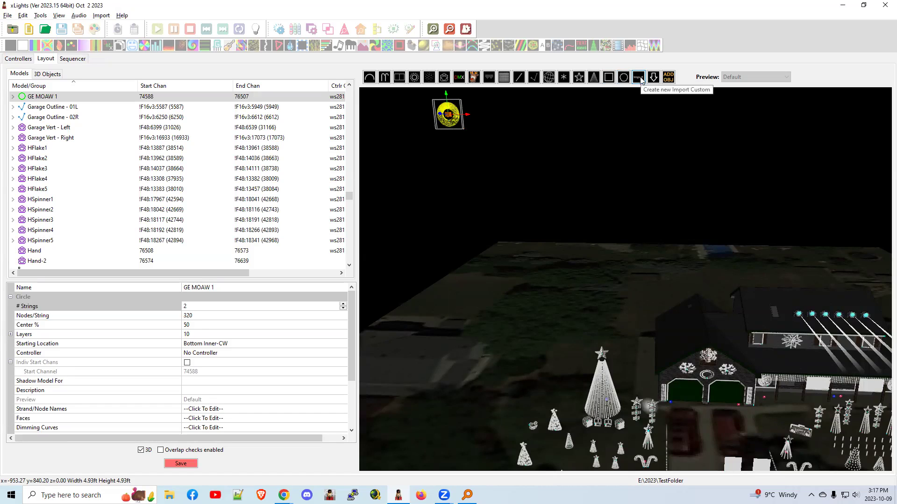
Import GE MOAW.xmodel as a custom model and name it 'GE MOAW Shadow Model'
click(638, 78)
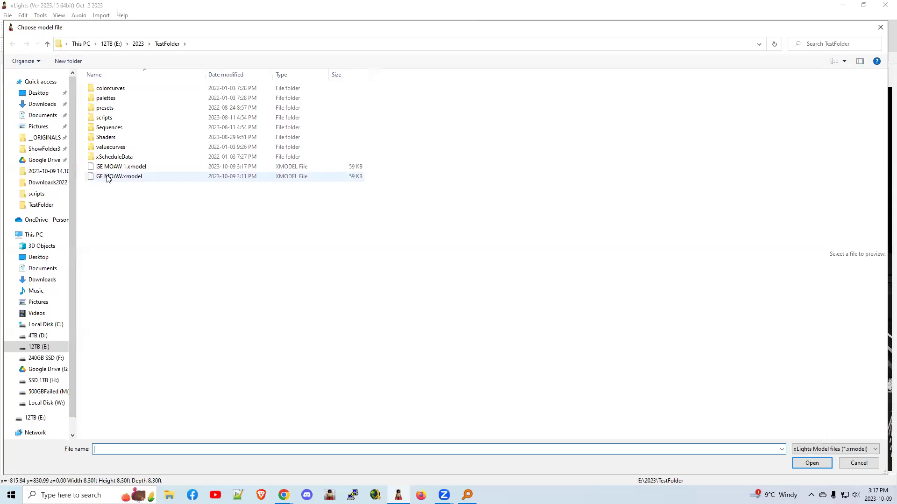
click(106, 176)
click(812, 464)
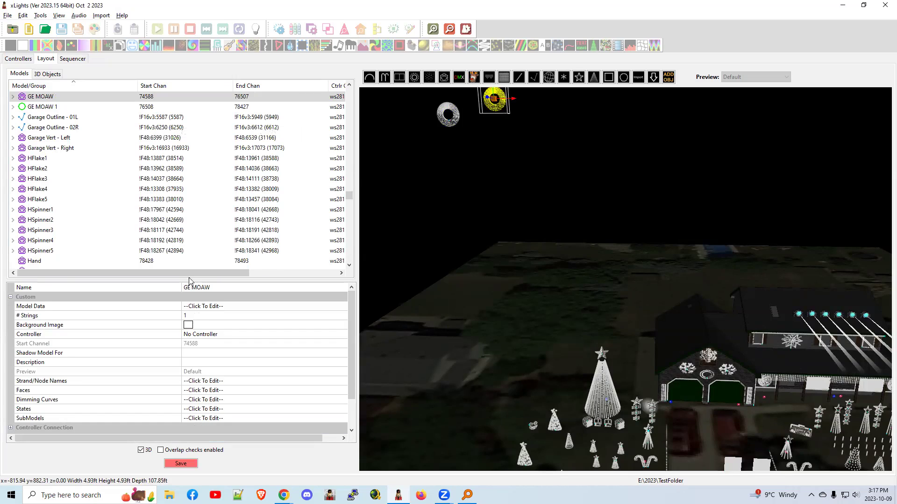
click(229, 288)
key(End)
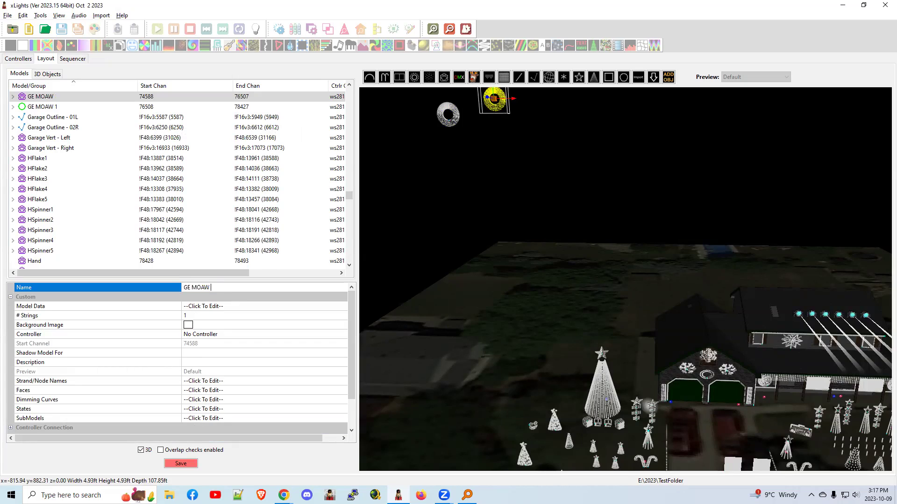
text(Shadow Model)
key(Return)
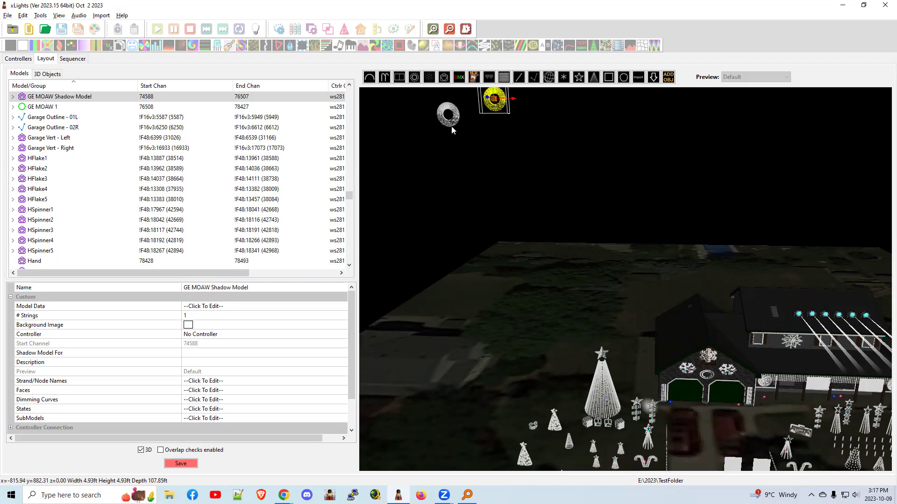
Rename the original GE MOAW 1 ring to 'GE MOAW'
click(449, 125)
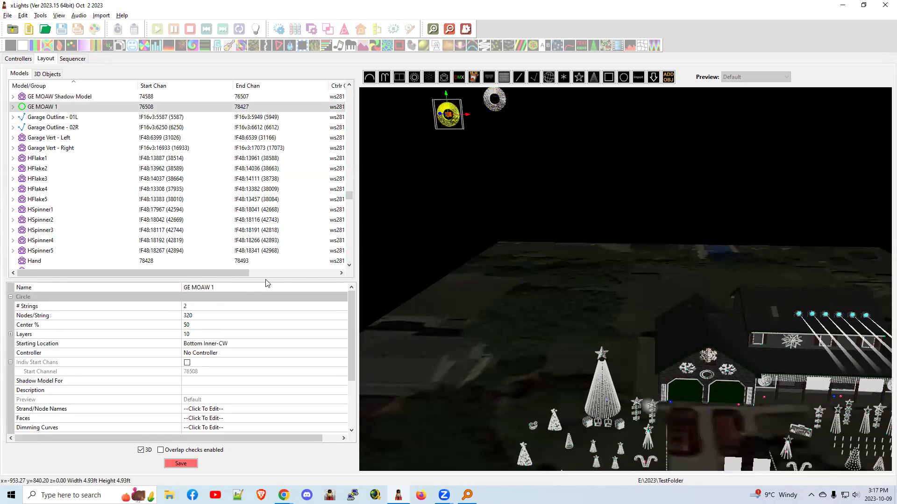
click(251, 287)
click(252, 286)
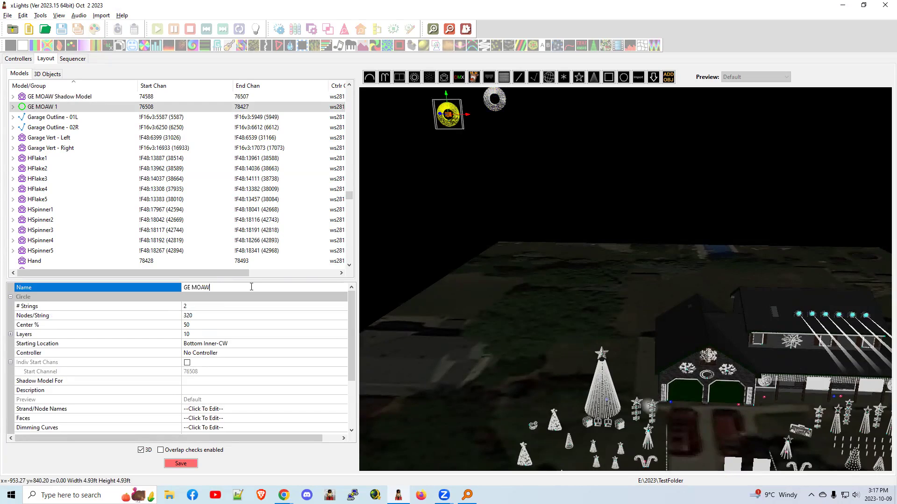
key(Return)
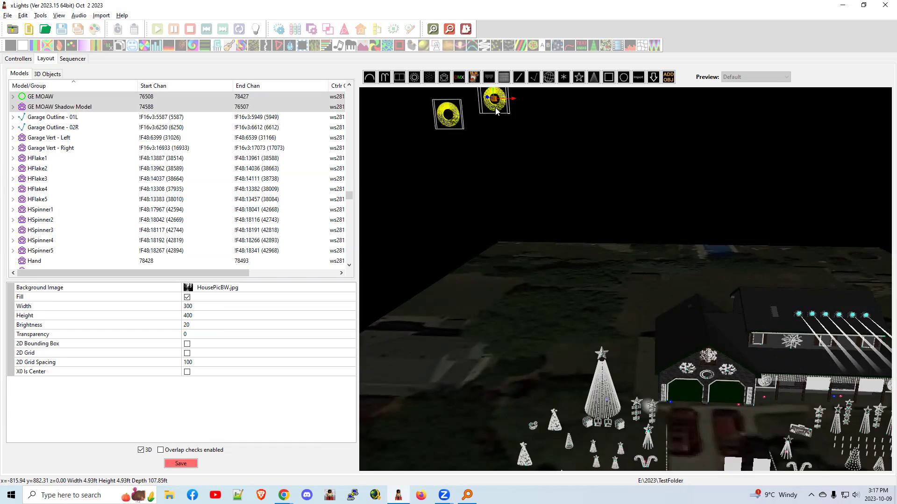
Select GE MOAW Shadow Model and set its string count to 3
click(500, 137)
click(497, 108)
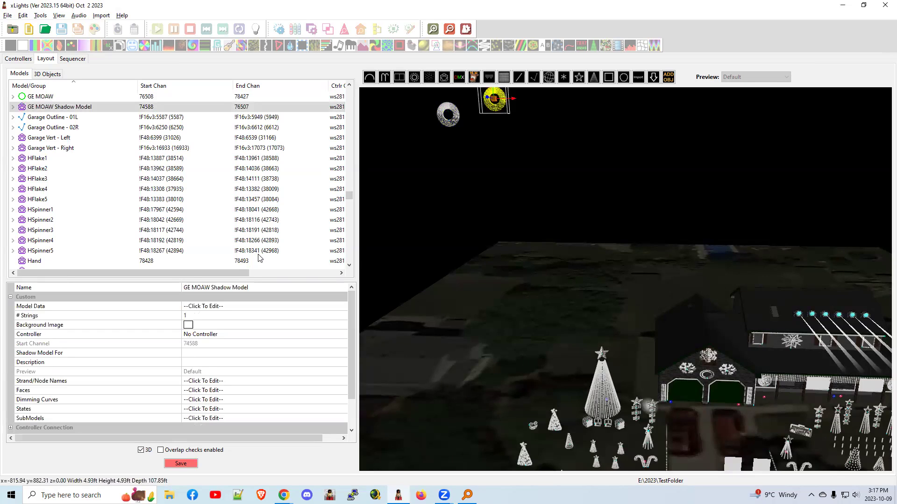
click(196, 317)
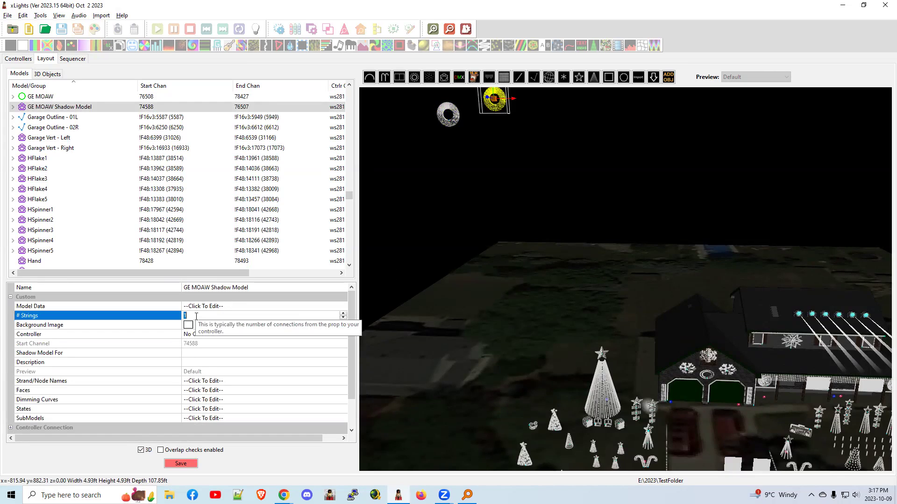
text(3)
key(Tab)
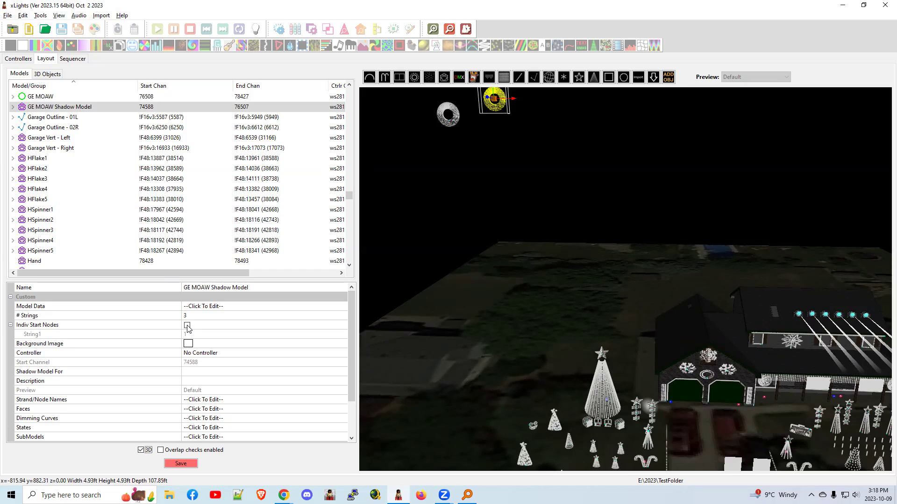
Enable individual start nodes, with String2 starting at 201 and String3 at 401
click(187, 326)
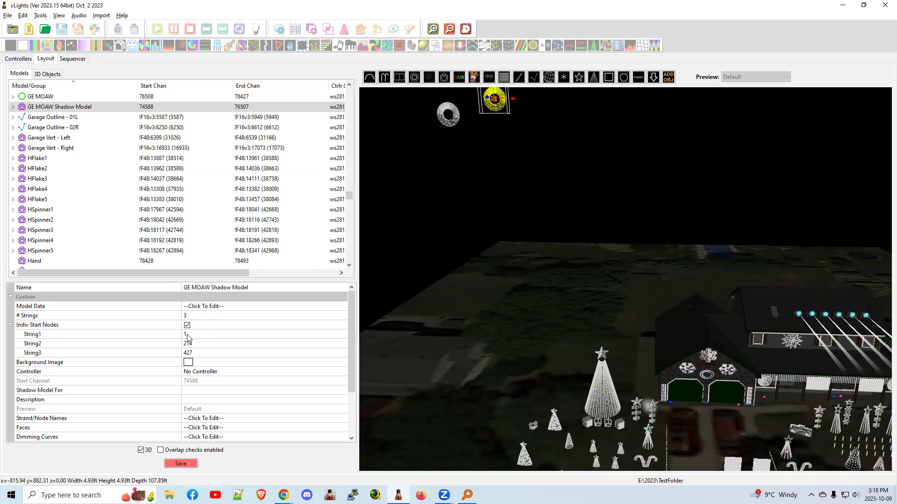
click(198, 342)
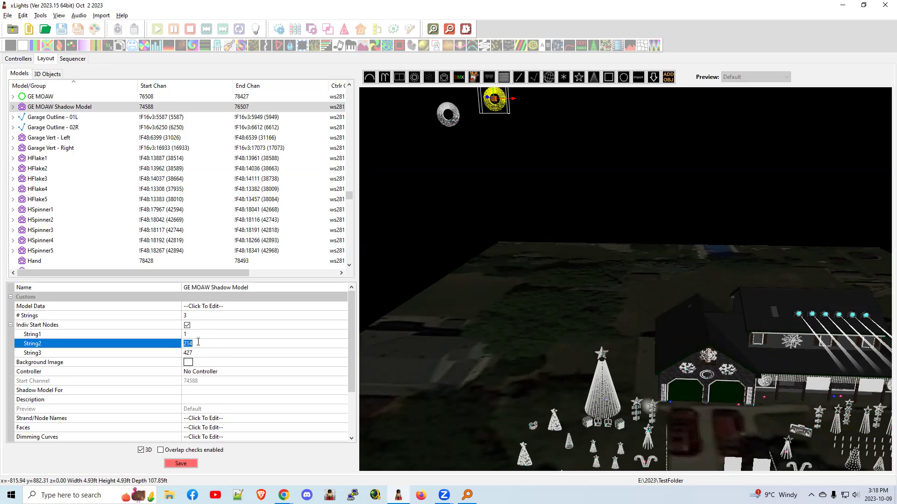
text(201)
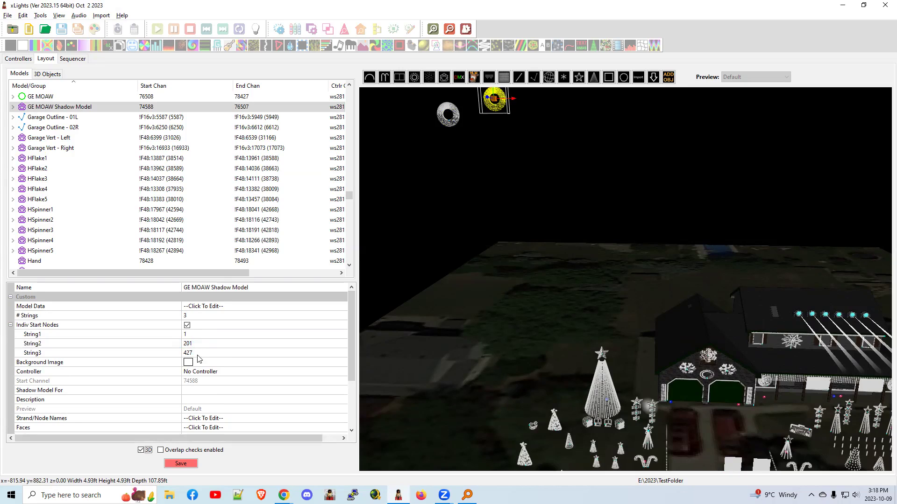
click(194, 352)
text(401)
key(Tab)
Set the shadow model's Shadow Model For property to GE MOAW
click(199, 391)
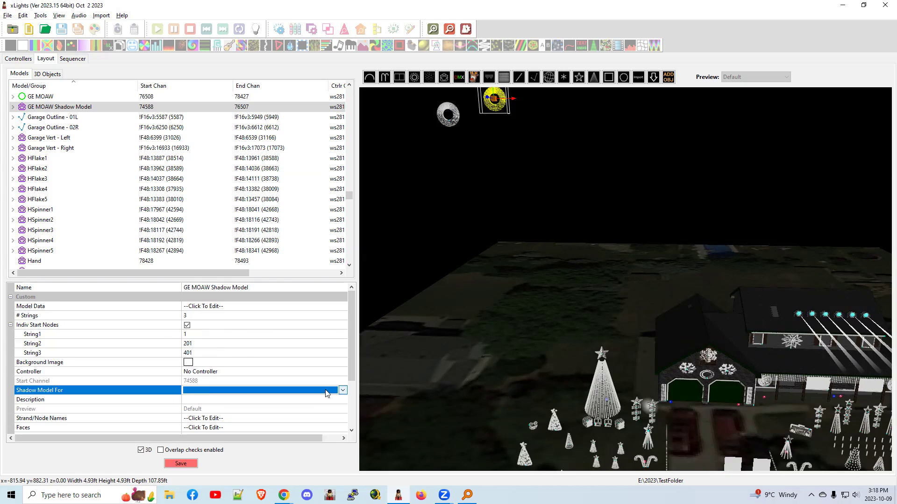
click(343, 391)
scroll(255, 301, down, 5)
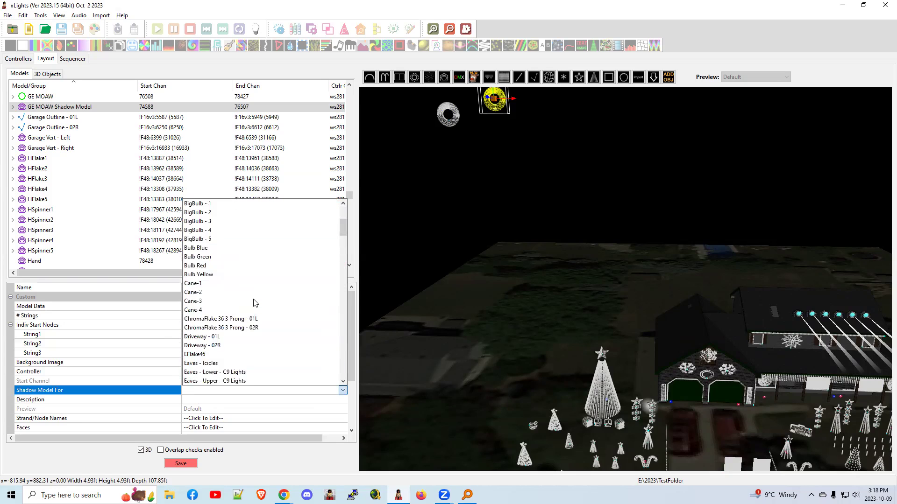
scroll(262, 303, up, 3)
scroll(257, 311, down, 10)
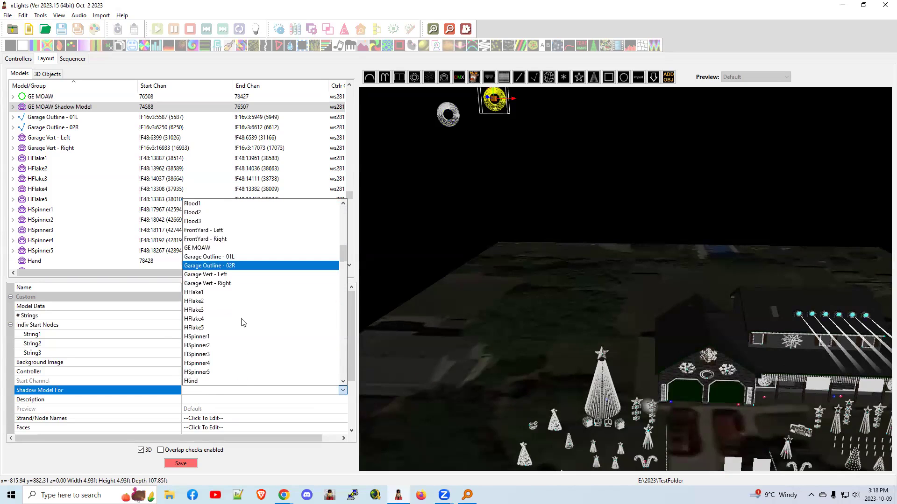
click(201, 248)
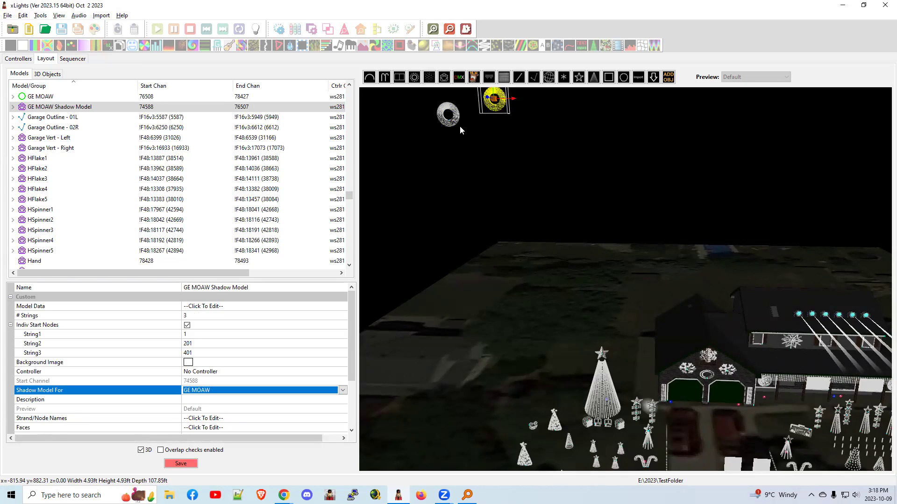
In KurtController's port visualiser, place GE MOAW Shadow Model on Pixel Ports 1–3
click(20, 57)
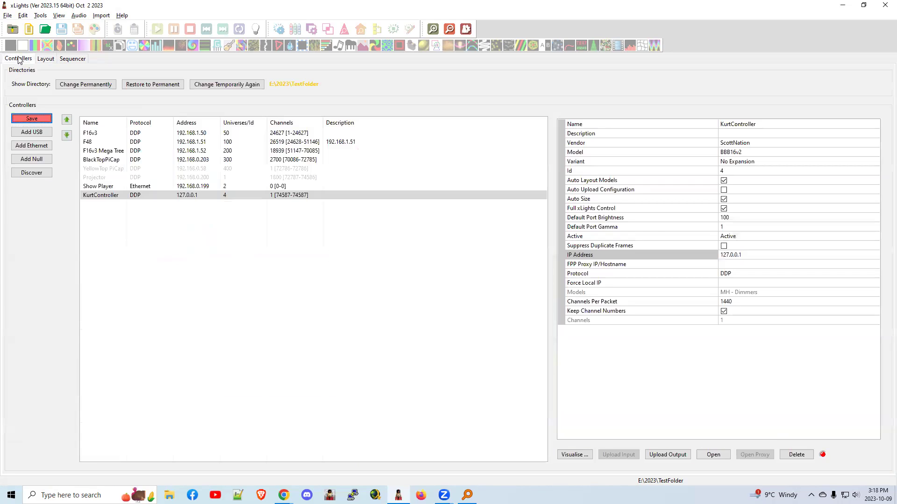
click(579, 456)
click(579, 456)
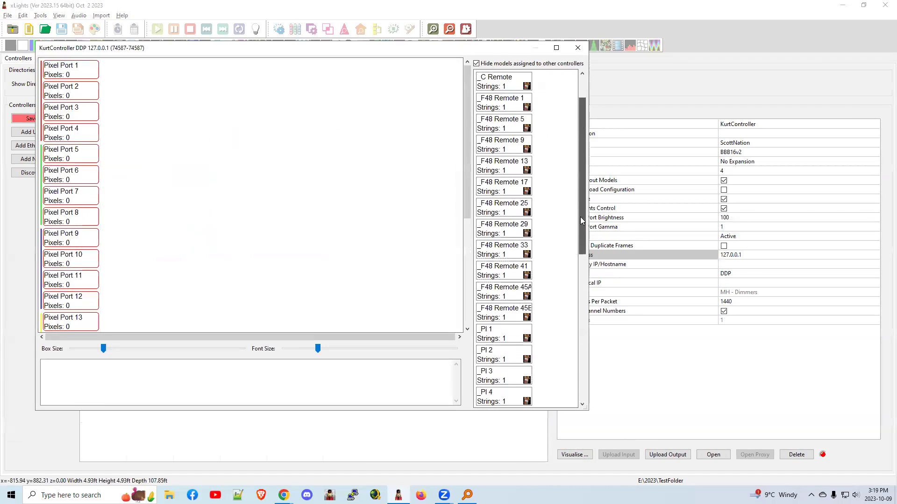
drag(582, 227, 582, 271)
mouse_move(502, 185)
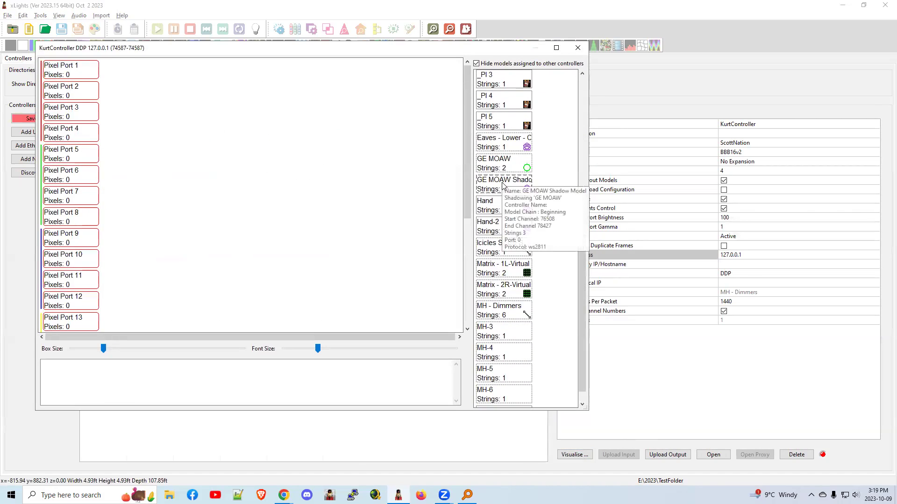
drag(500, 186, 143, 70)
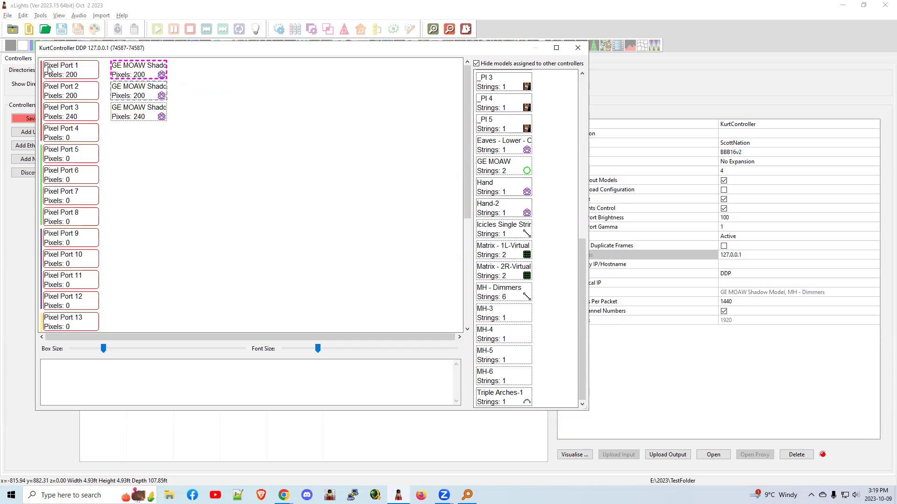
Try GE MOAW on Pixel Port 6, then drag it back off the ports
mouse_move(67, 91)
mouse_move(95, 120)
mouse_move(513, 160)
drag(504, 167, 142, 184)
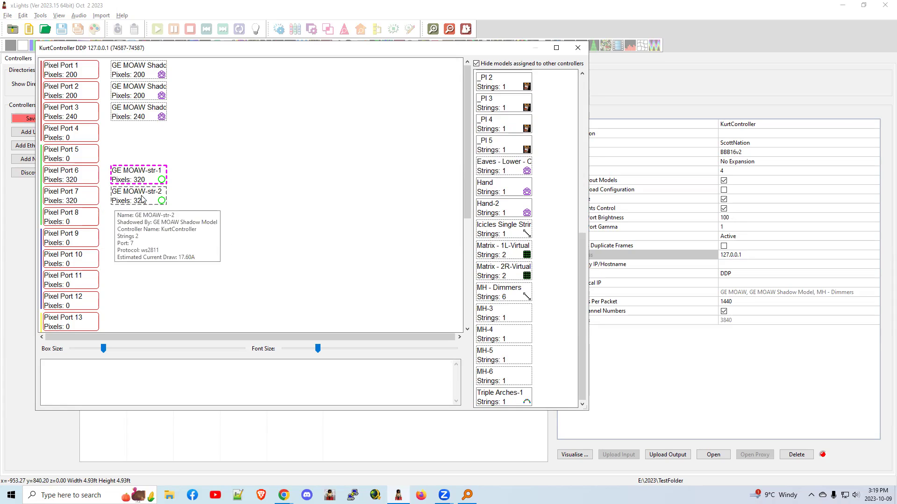
mouse_move(167, 210)
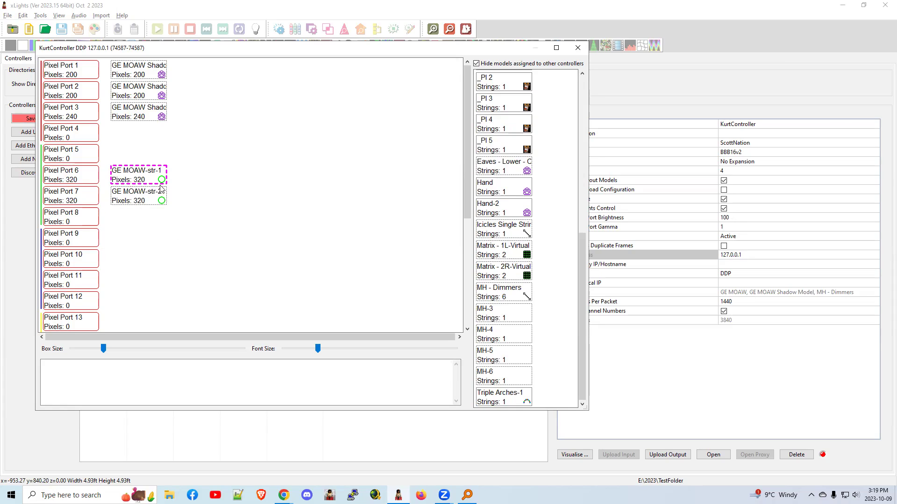
drag(145, 178, 508, 221)
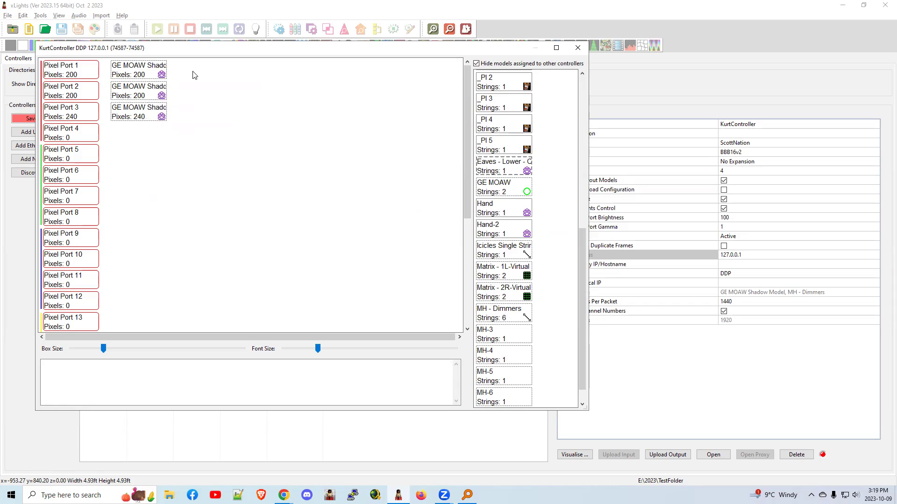
Back in the layout, set GE MOAW's Controller property to Use Start Channel
click(578, 48)
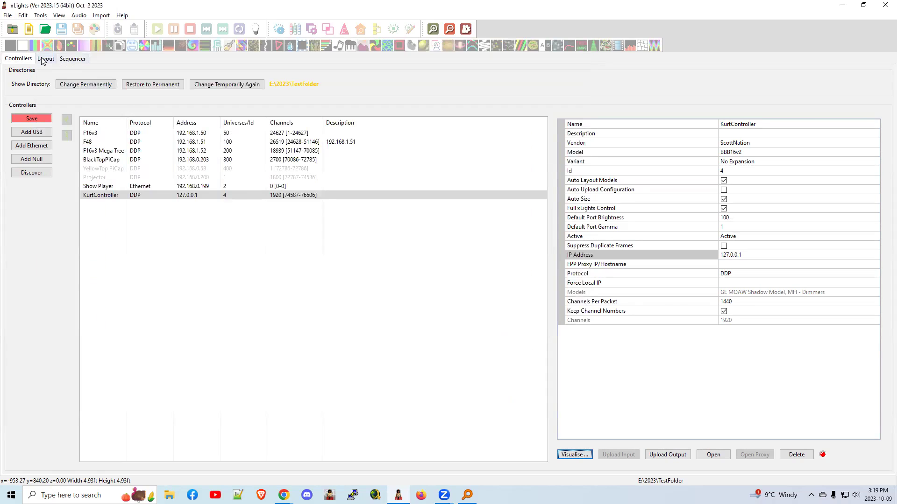
click(43, 60)
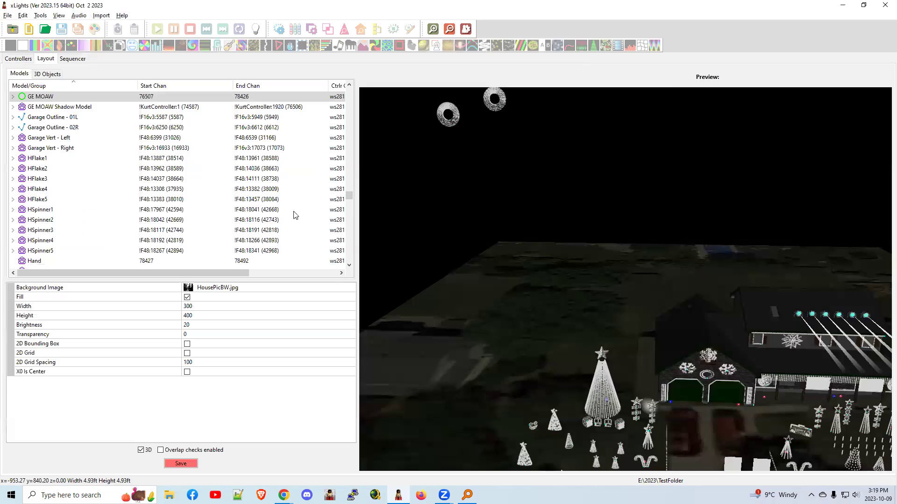
click(449, 127)
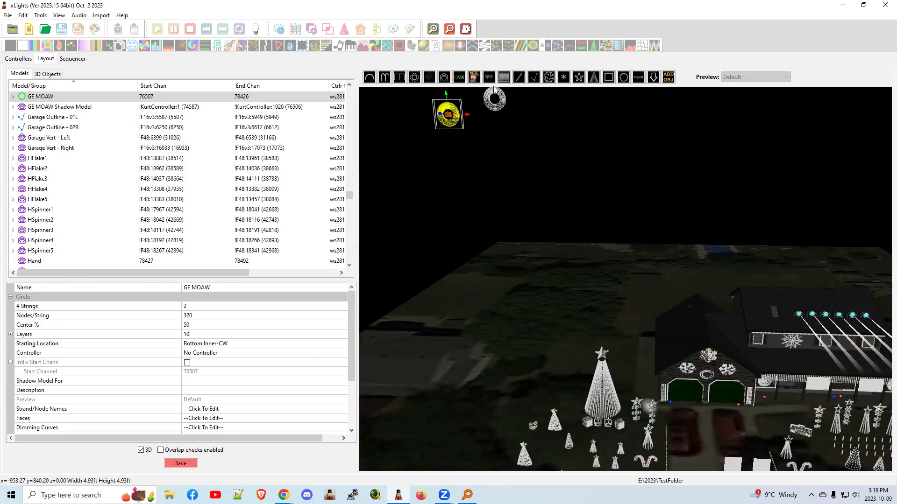
click(204, 354)
click(342, 353)
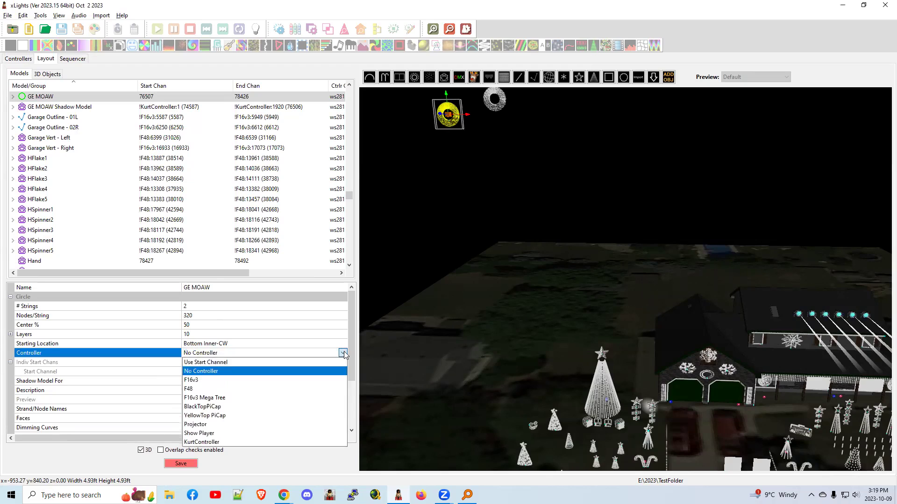
click(210, 363)
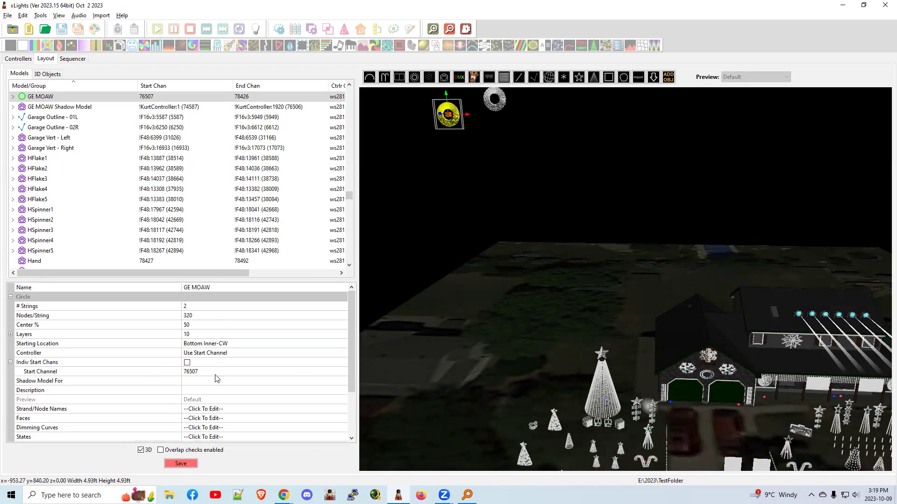
click(302, 376)
click(343, 373)
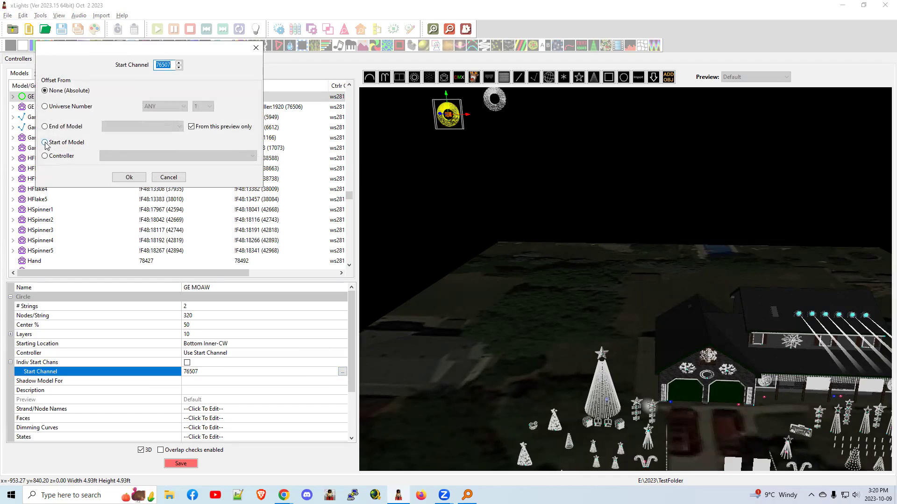
click(46, 142)
click(110, 127)
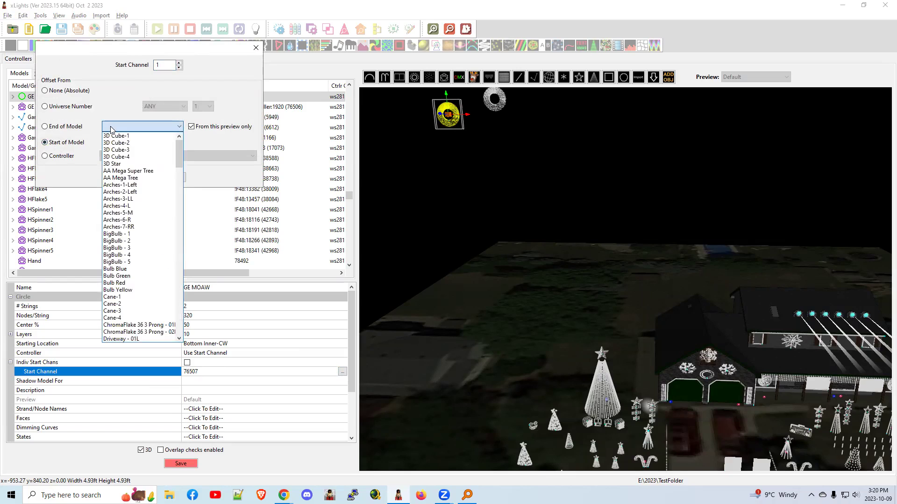
scroll(149, 283, down, 8)
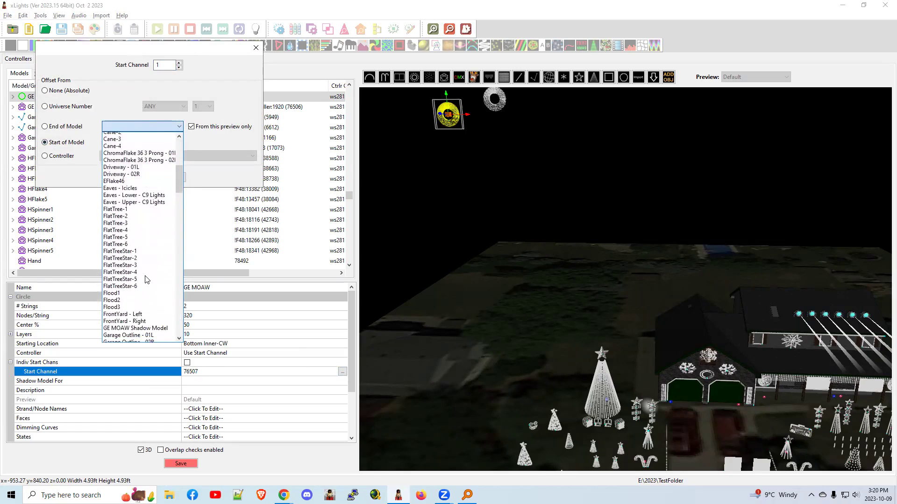
scroll(147, 283, down, 10)
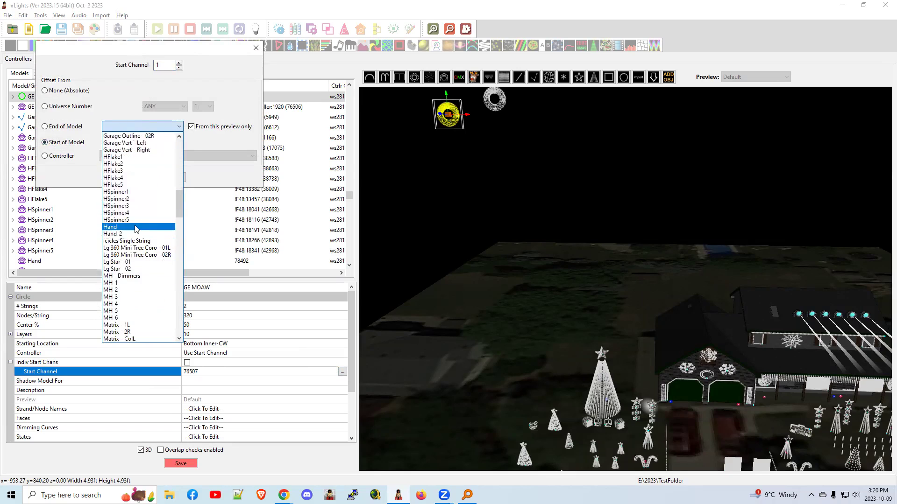
scroll(124, 166, up, 2)
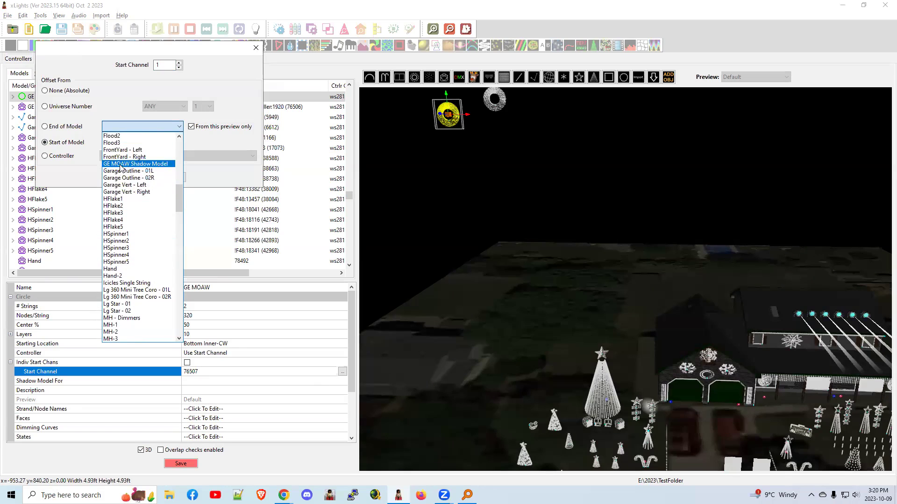
click(120, 164)
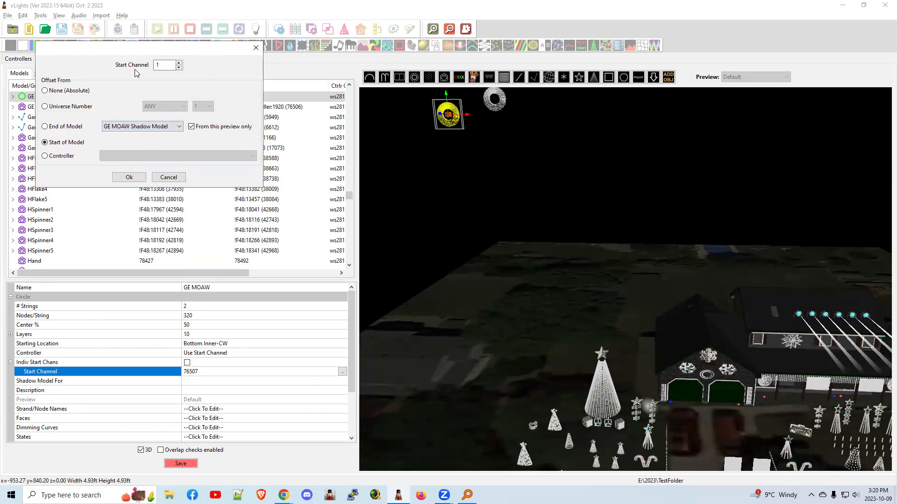
click(130, 177)
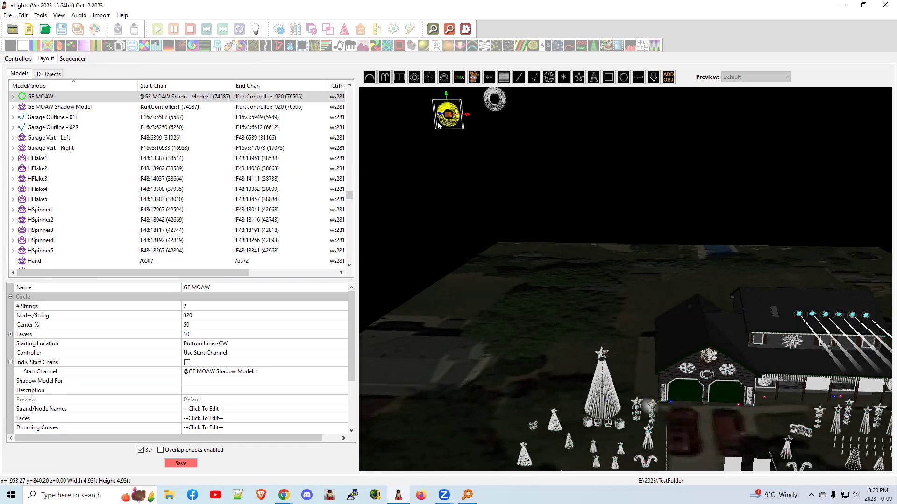
Drag GE MOAW down along the Y axis into the yard, then select the shadow model
drag(447, 94, 671, 276)
drag(650, 233, 586, 209)
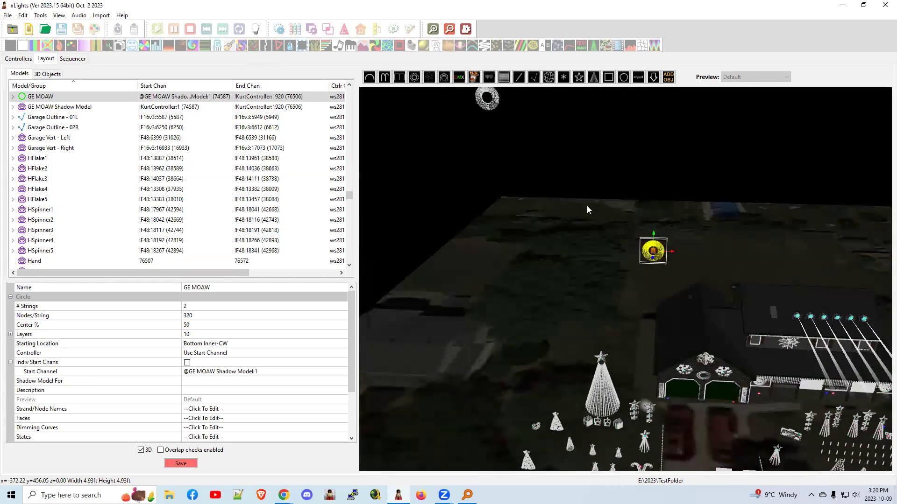
click(488, 104)
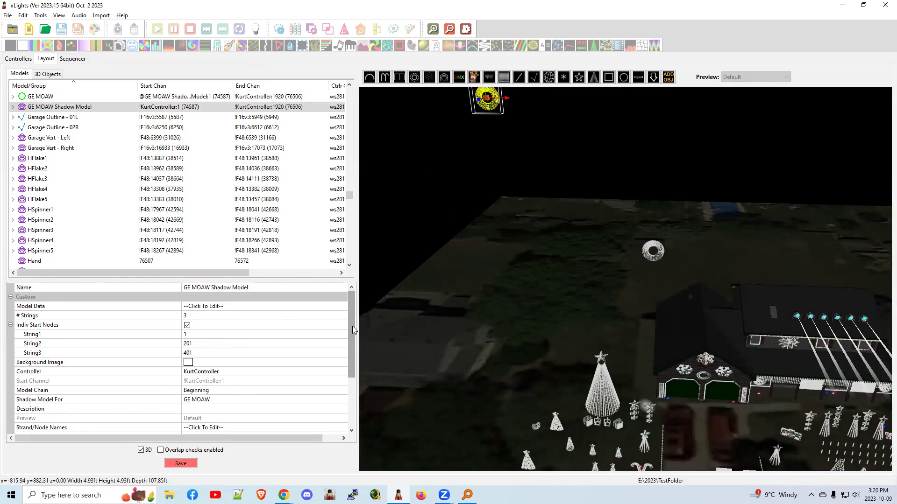
Set GE MOAW Shadow Model's Preview property to Unassigned, switching to 2D and back to 3D
drag(352, 326, 350, 359)
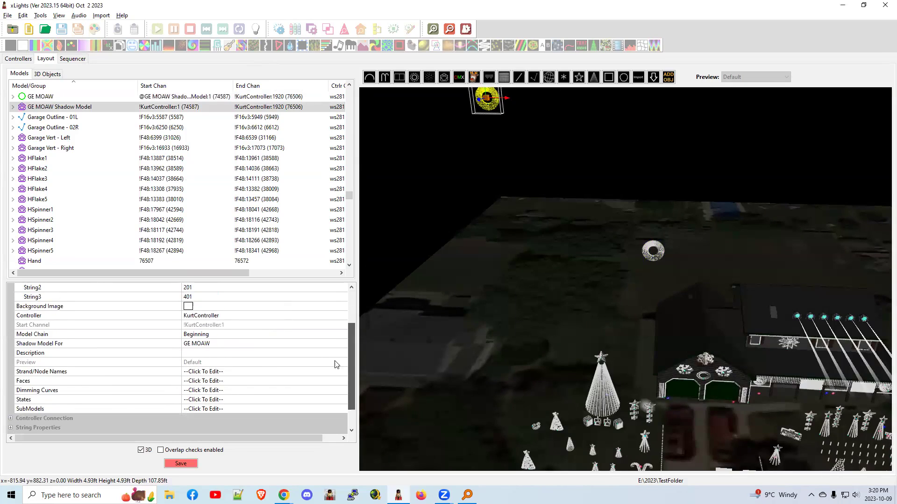
click(141, 450)
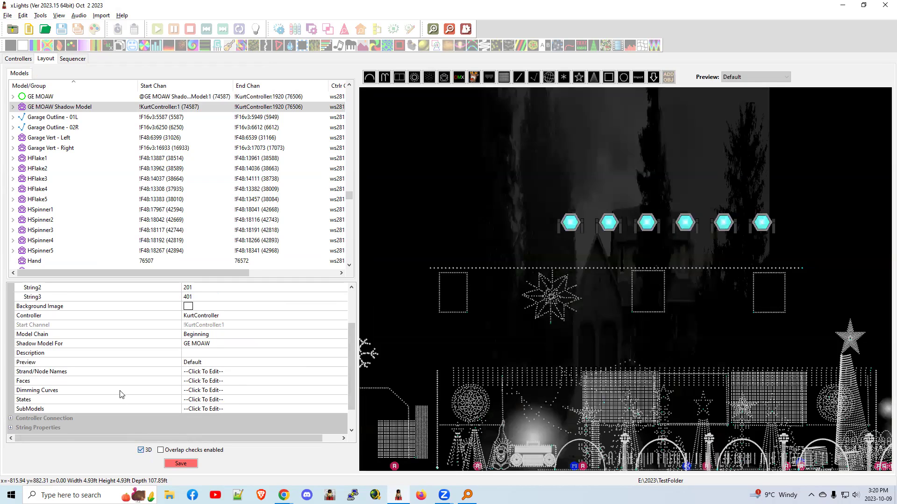
click(211, 364)
click(201, 364)
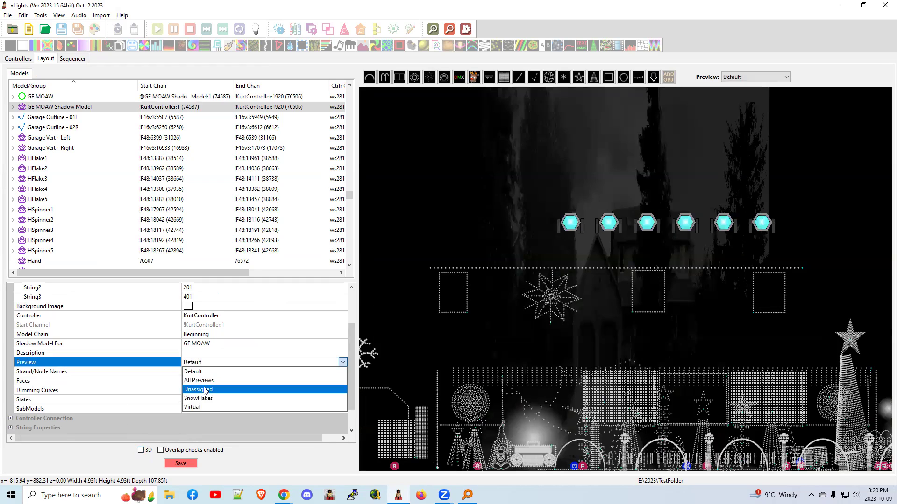
click(203, 390)
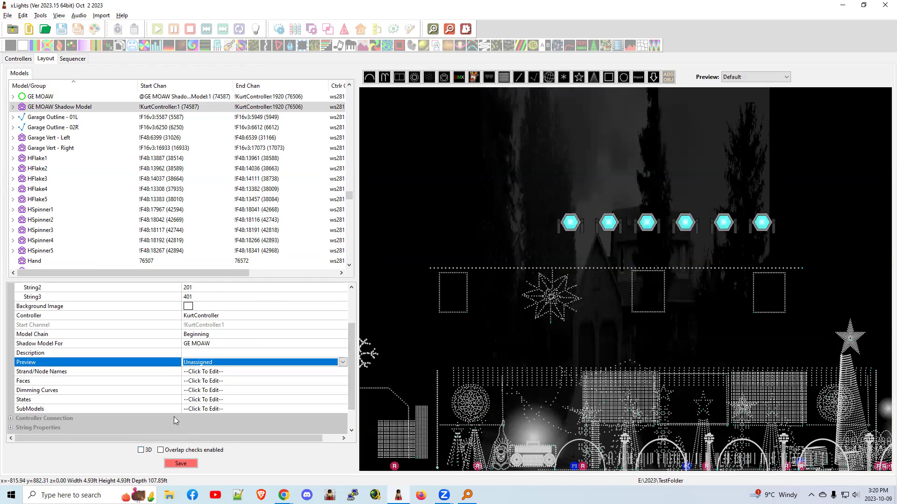
click(141, 450)
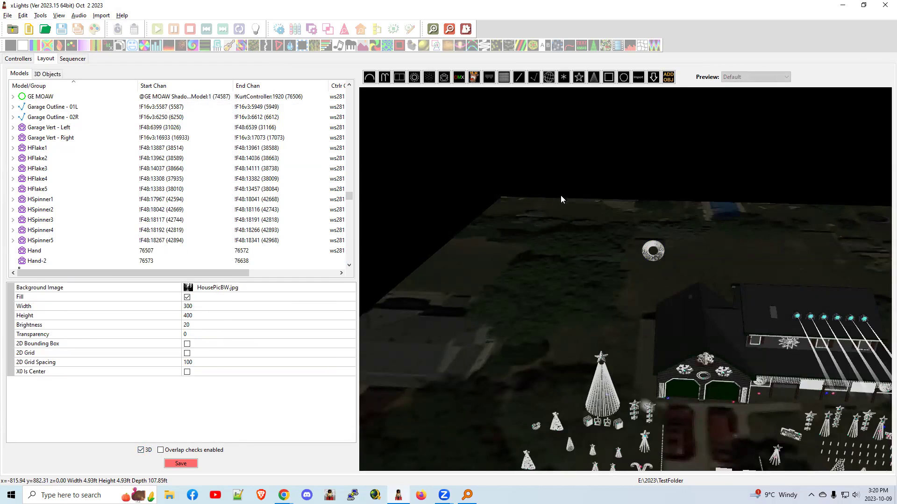
Check KurtController's port visualiser shows the shadow model on ports 1–3, then close it
drag(668, 306, 645, 281)
click(23, 59)
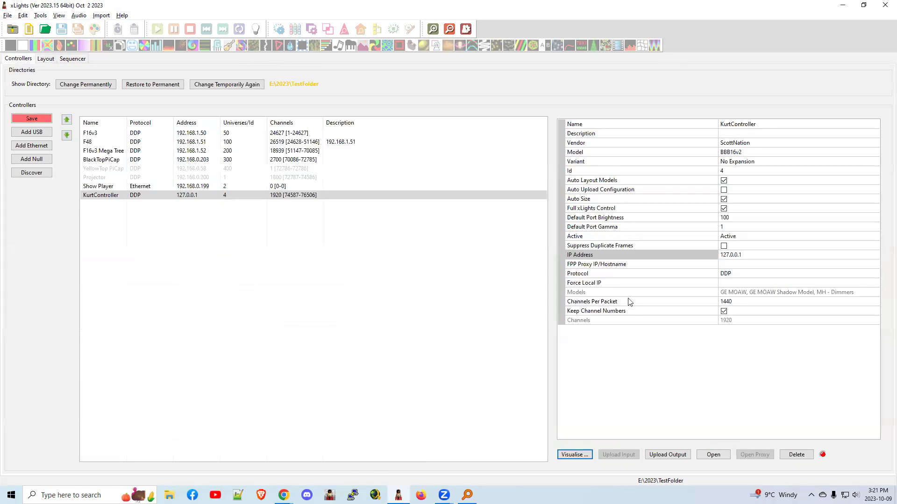
click(574, 455)
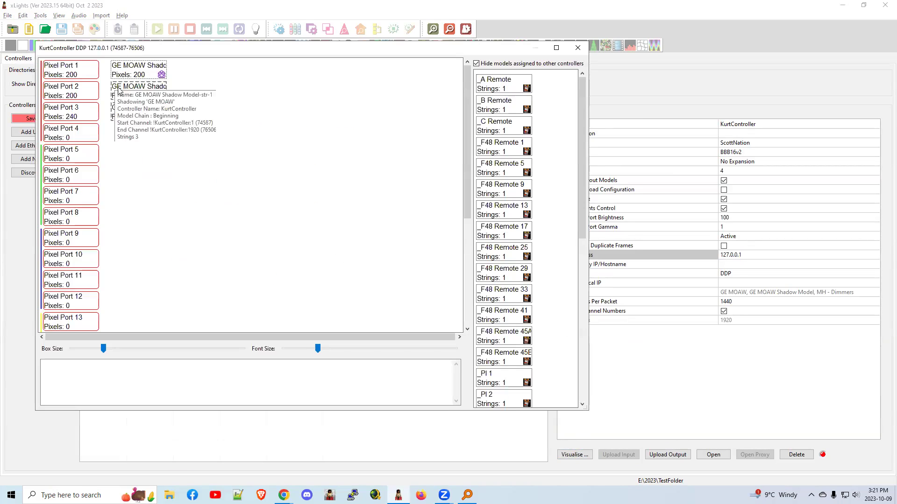
click(577, 48)
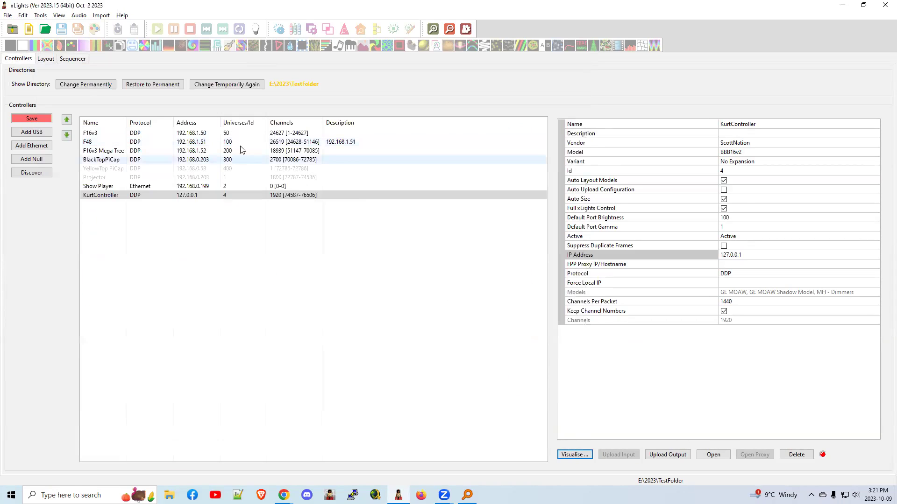
click(46, 59)
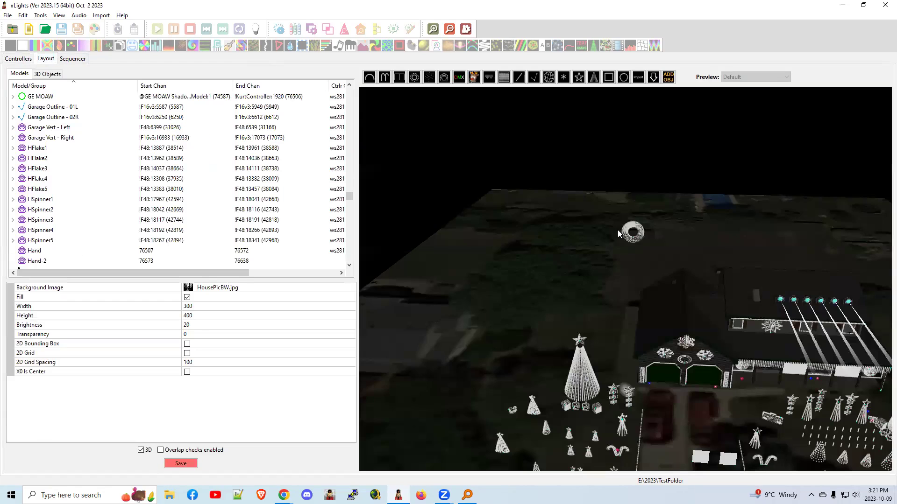
click(636, 228)
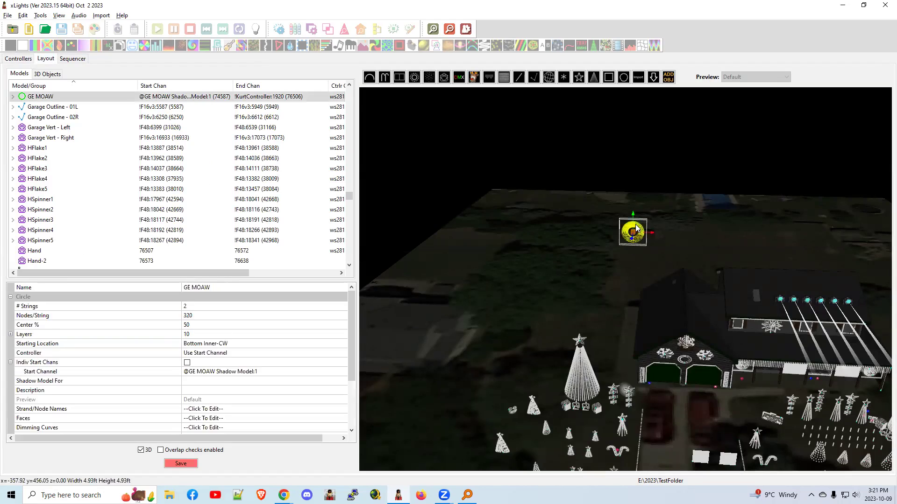